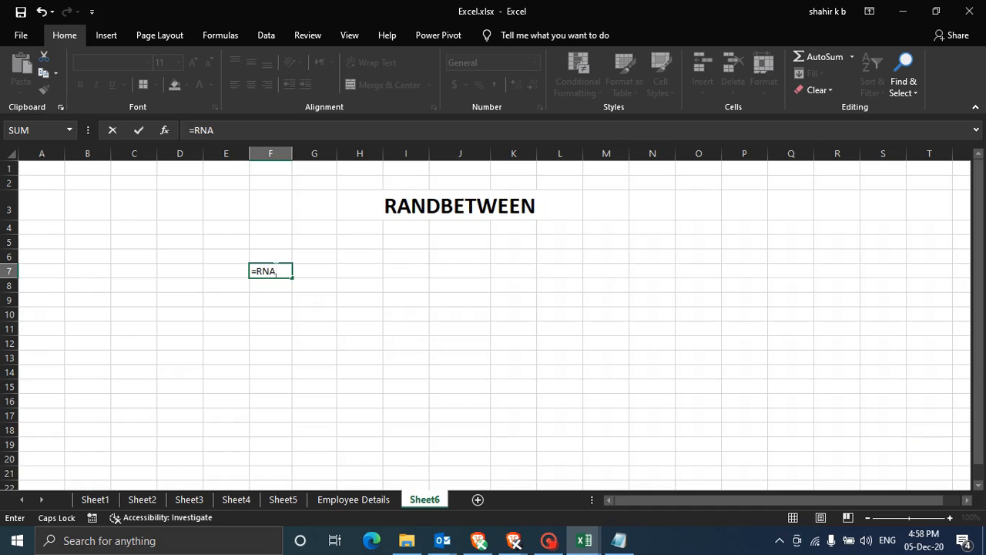
Enter the formula =RAND() in cell F7.
text(AND)
key(Escape)
key(BackSpace)
text()(()
key(BackSpace)
key(BackSpace)
key(BackSpace)
text(())
key(Return)
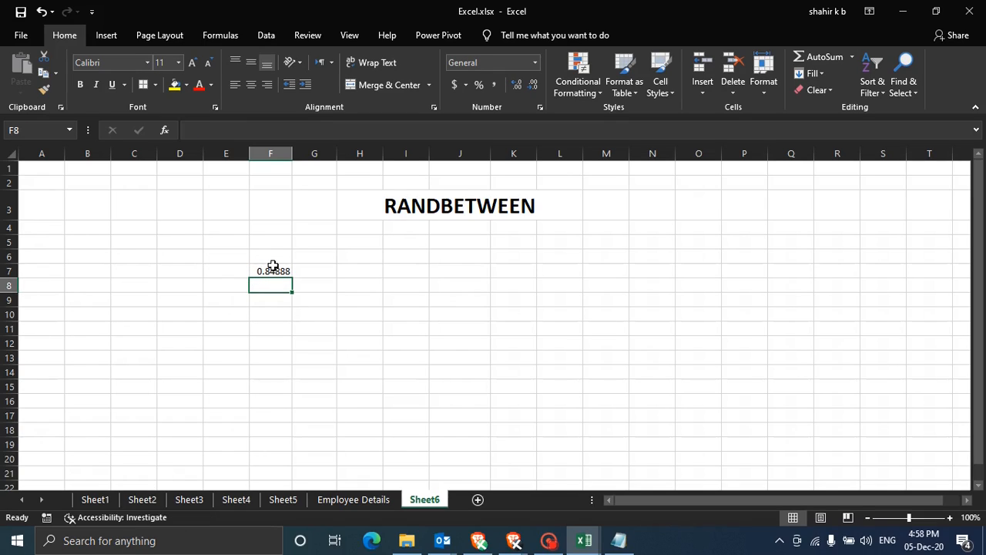
Clear the RAND formula from cell F7.
click(295, 266)
click(281, 270)
key(Delete)
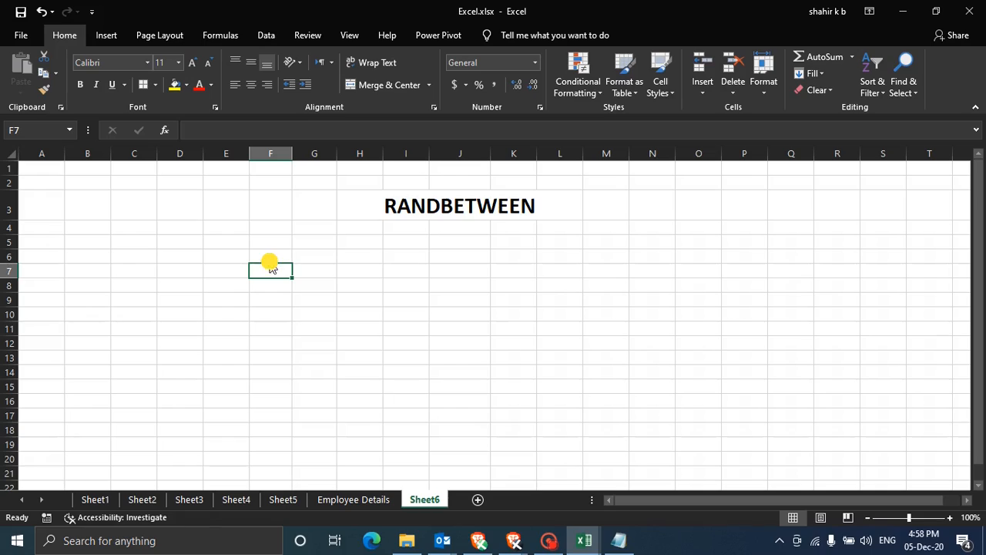
Enter the lower limit 10 in cell F6 and the upper limit 20 in cell G6.
click(270, 259)
text(10)
click(304, 256)
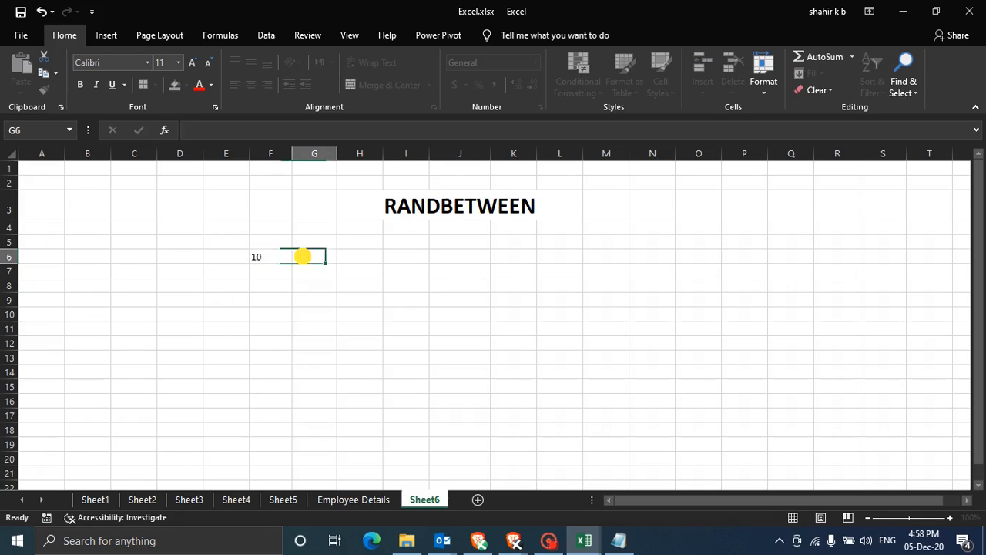
text(20)
key(Return)
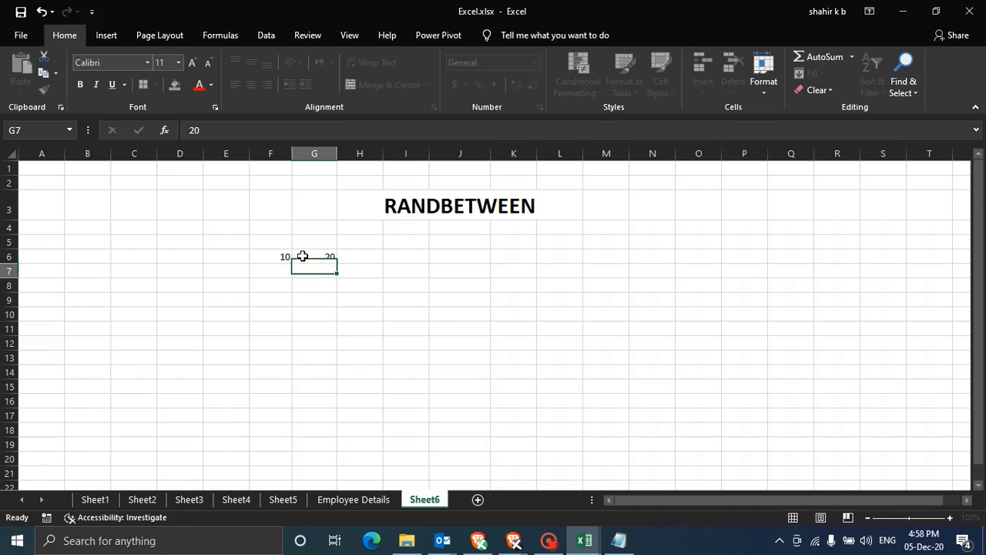
Enter the formula =RANDBETWEEN(10,20) in cell I9.
click(285, 285)
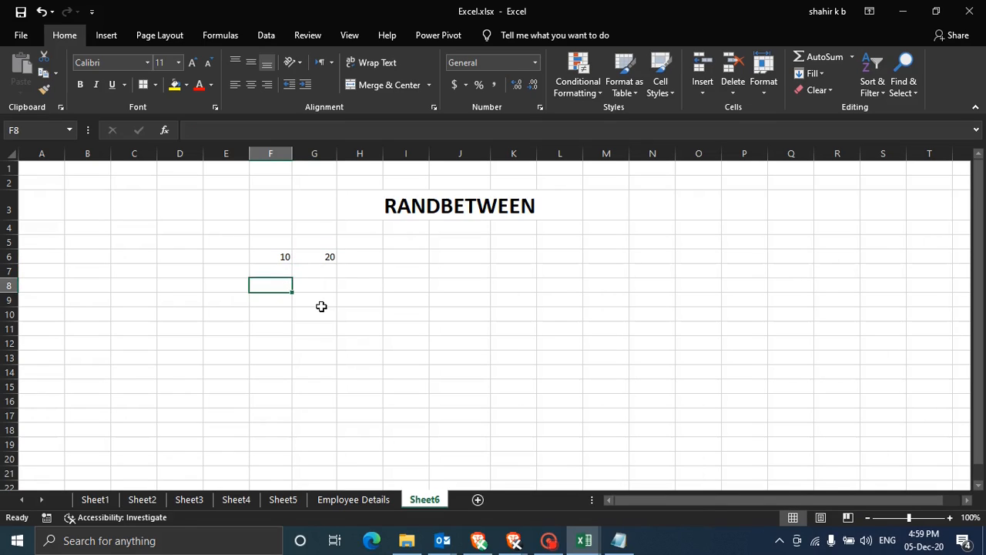
click(406, 300)
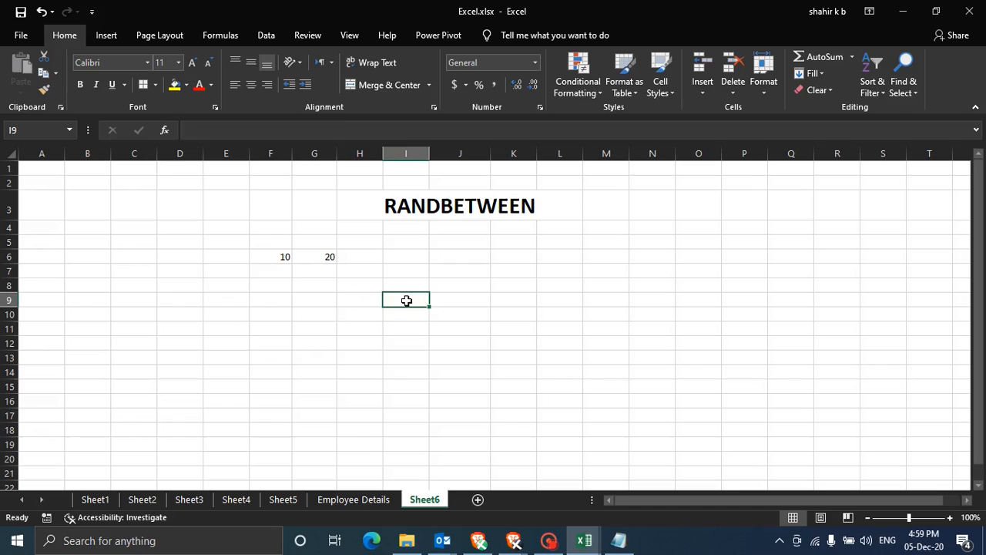
text(=)
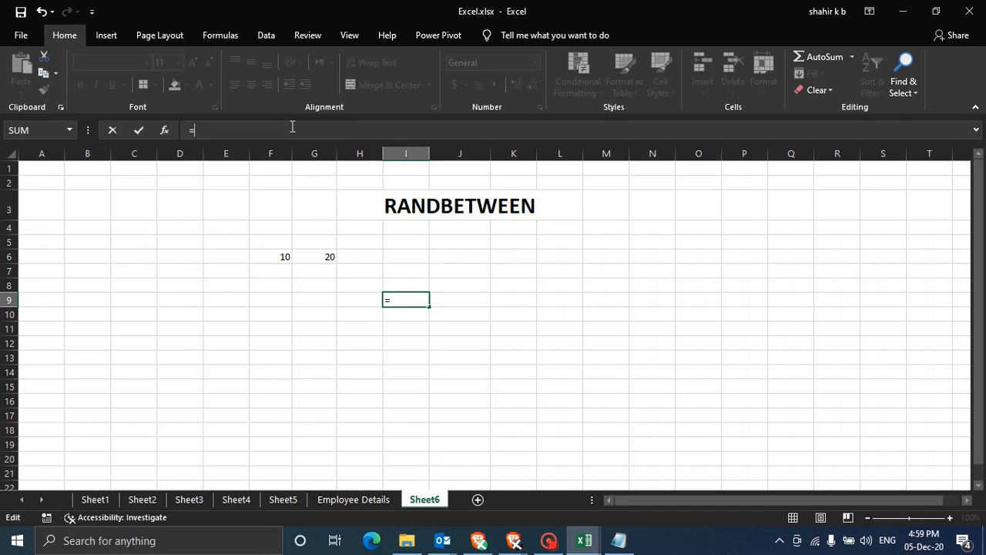
text(rand)
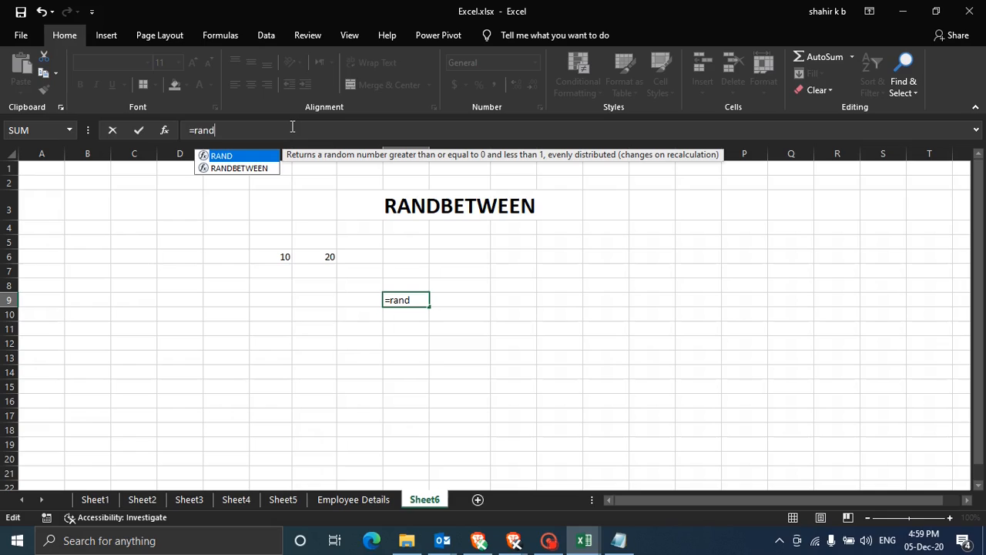
key(Down)
key(Tab)
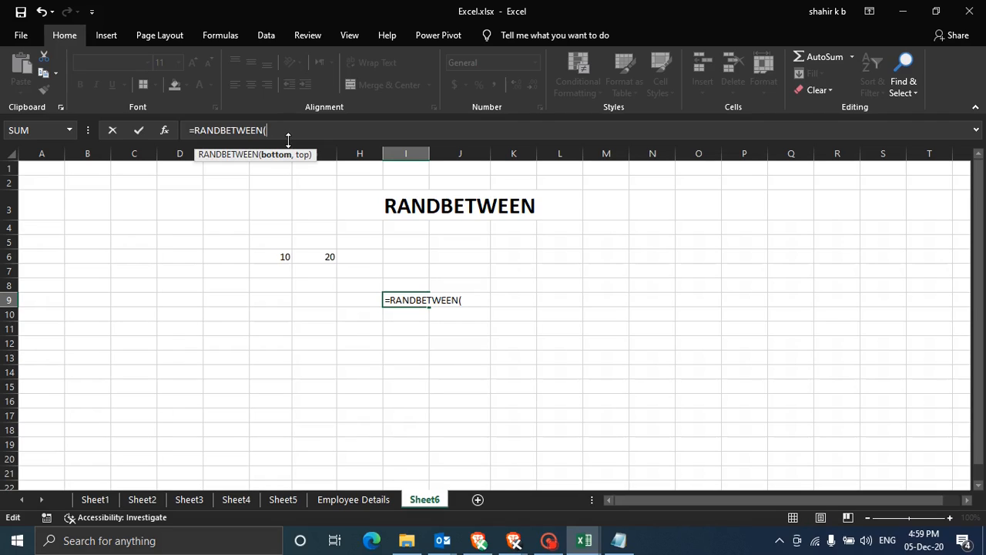
text(10,20)
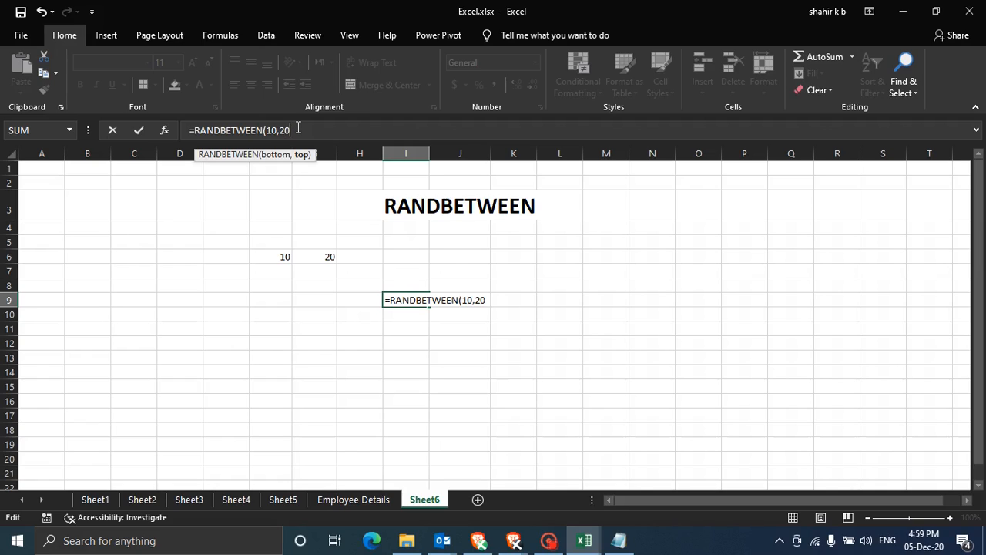
text())
key(Return)
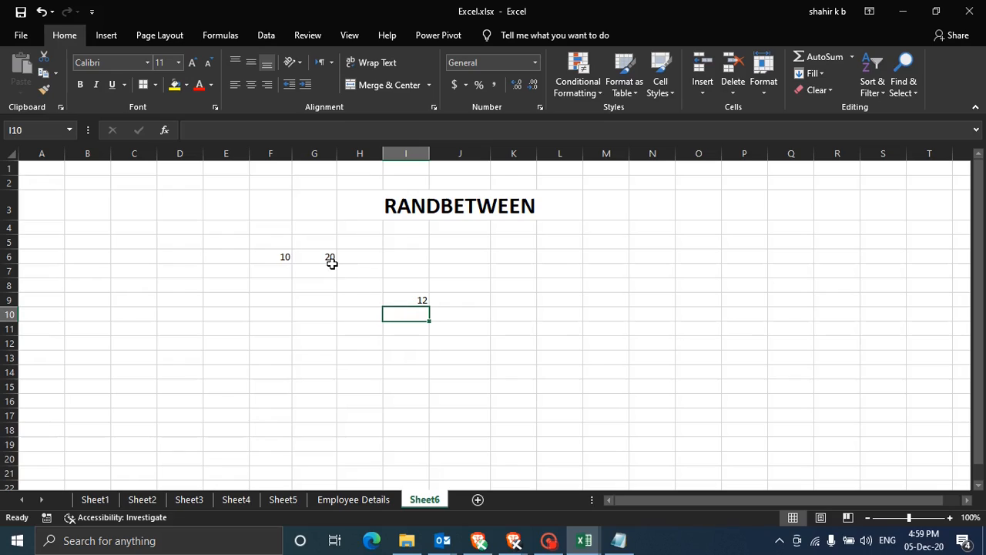
Clear the RANDBETWEEN formula from cell I9.
click(402, 300)
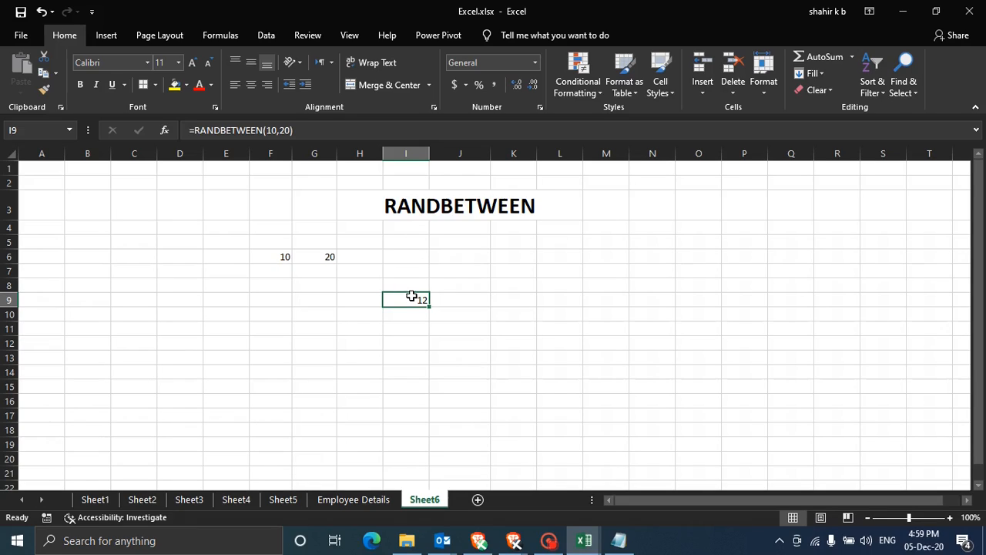
key(Delete)
Select the range I7:T20 and write the formula =RANDBETWEEN(F6,G6) for it, referencing the two limit cells.
drag(410, 271, 919, 459)
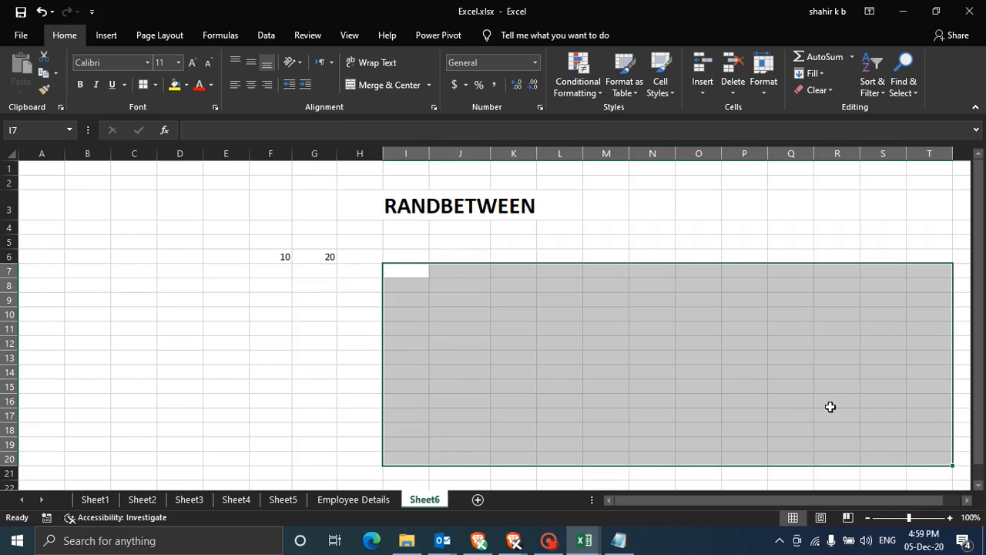
click(282, 129)
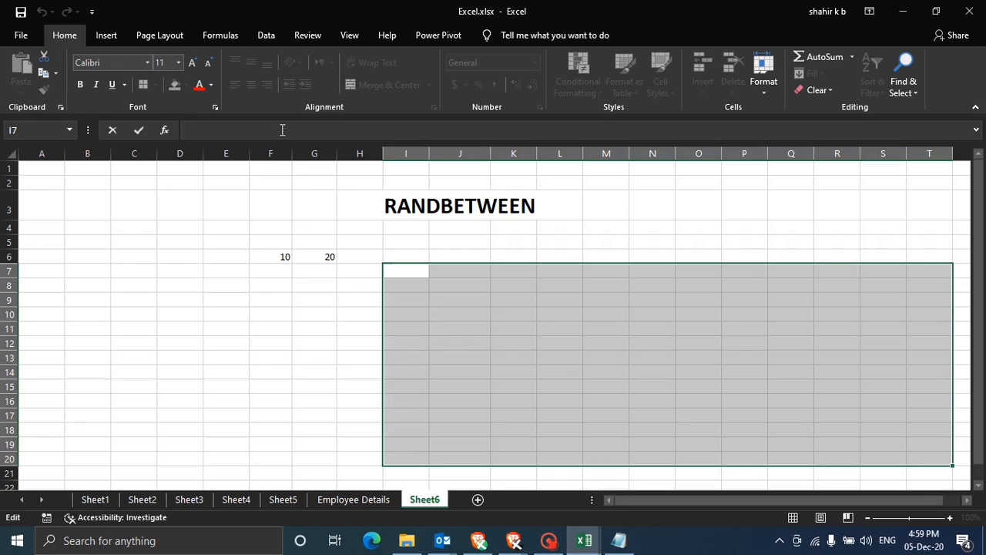
text(=randb)
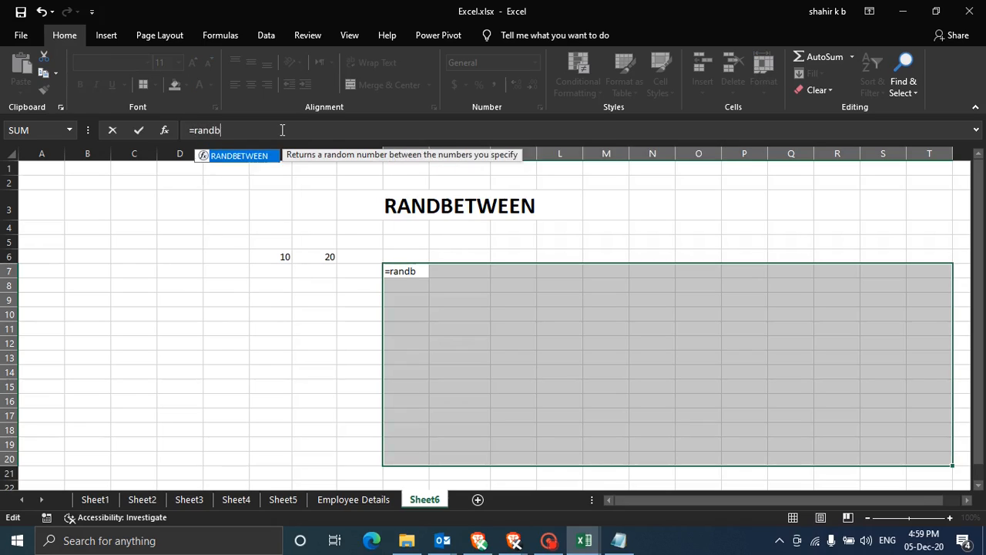
key(Tab)
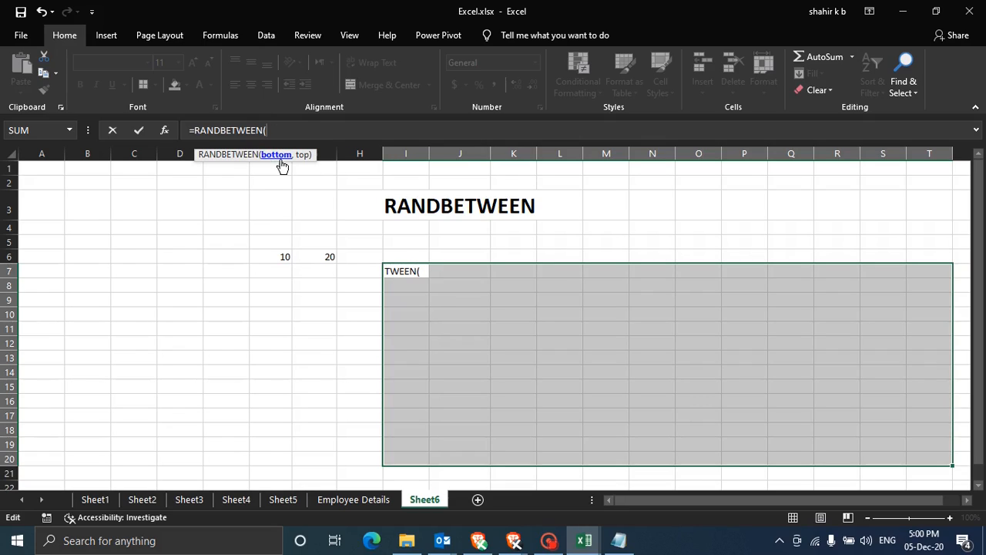
click(281, 255)
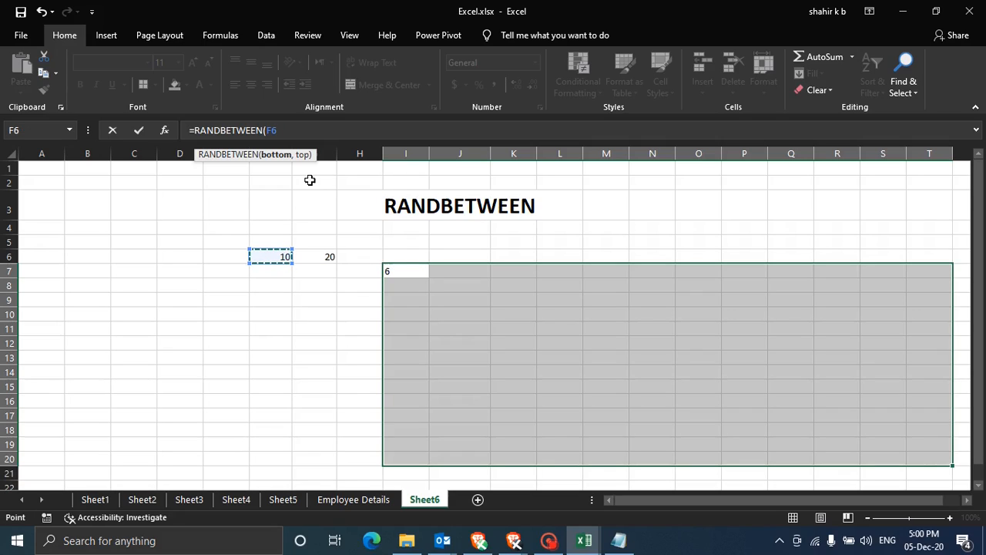
text(,)
click(318, 255)
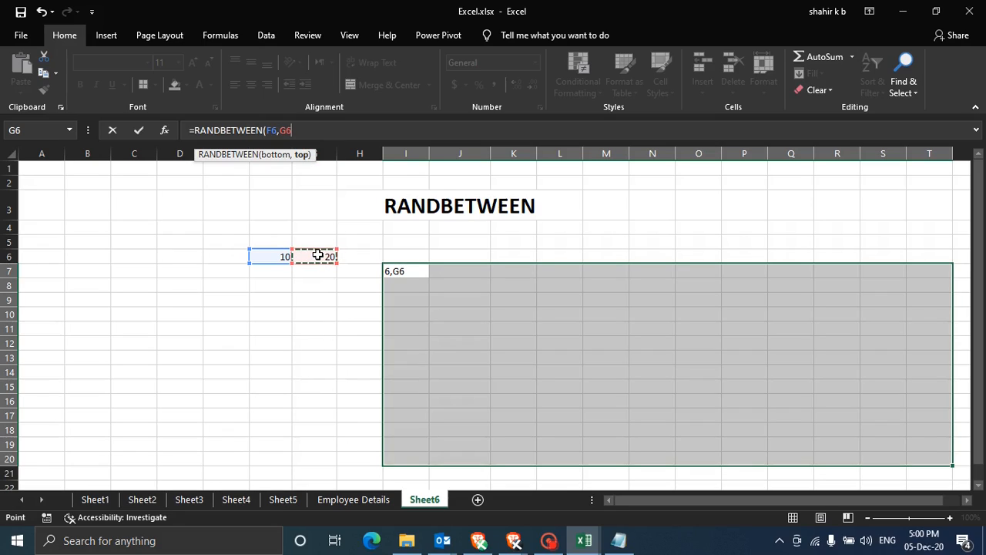
text())
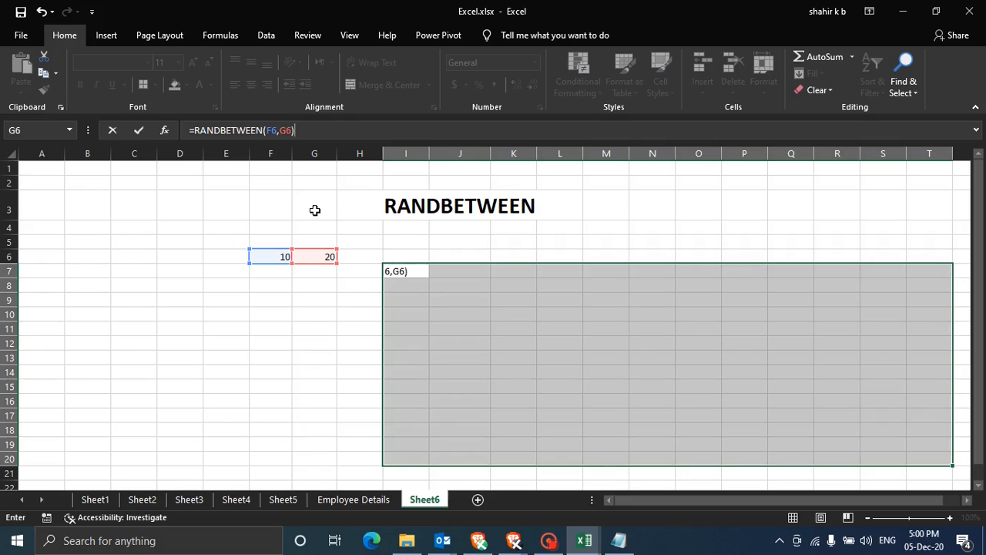
Make both references absolute as =RANDBETWEEN($F$6,$G$6) and fill the formula into the whole selected range I7:T20.
click(292, 131)
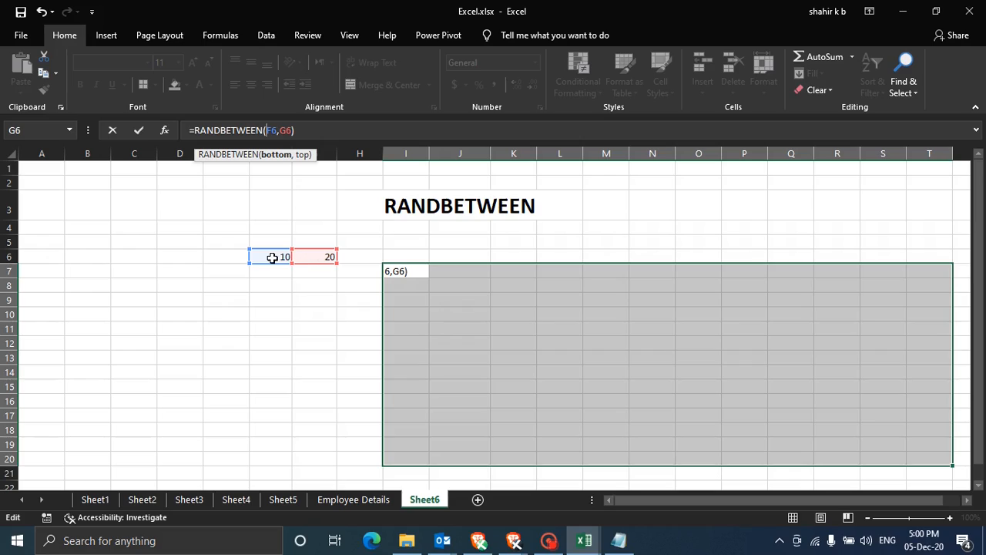
key(F4)
click(295, 130)
key(F4)
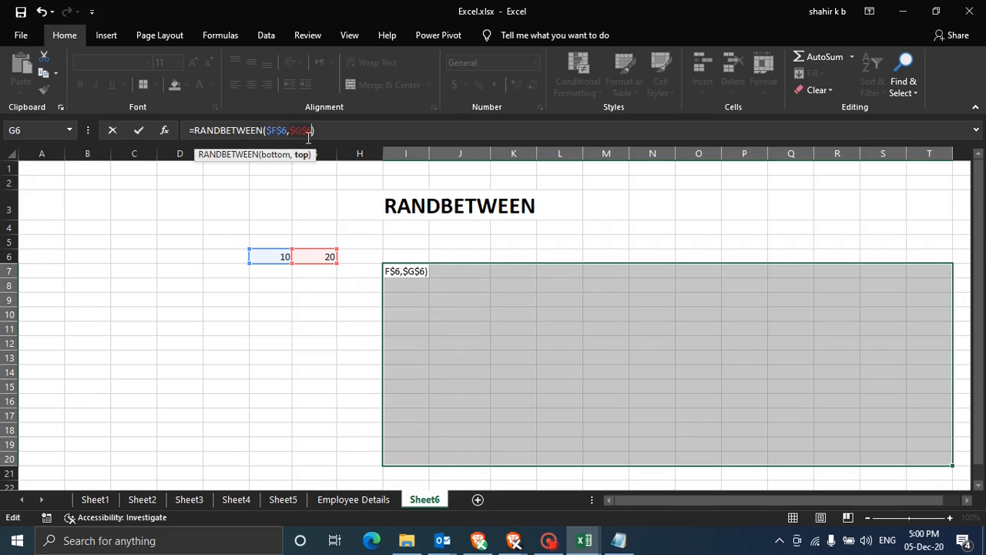
click(357, 133)
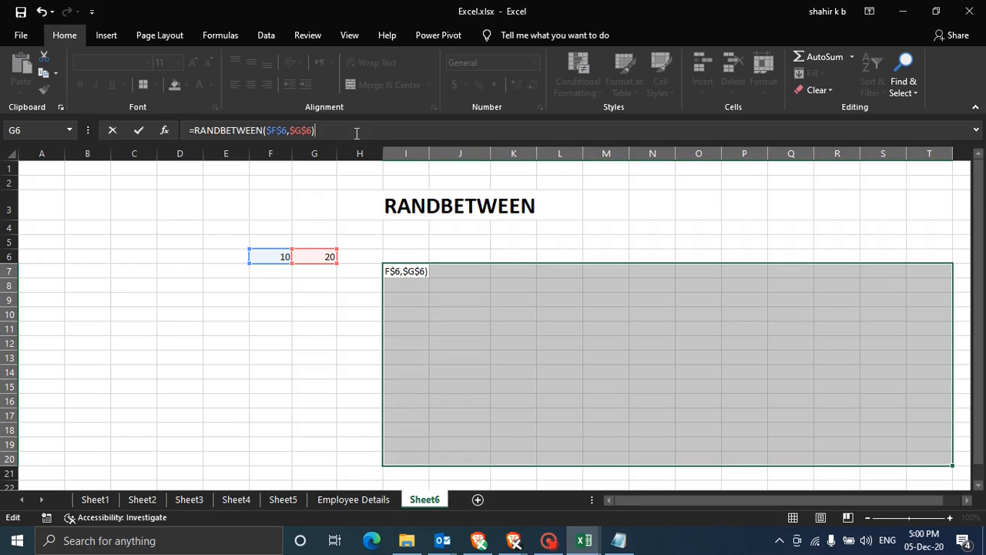
key(ctrl+Return)
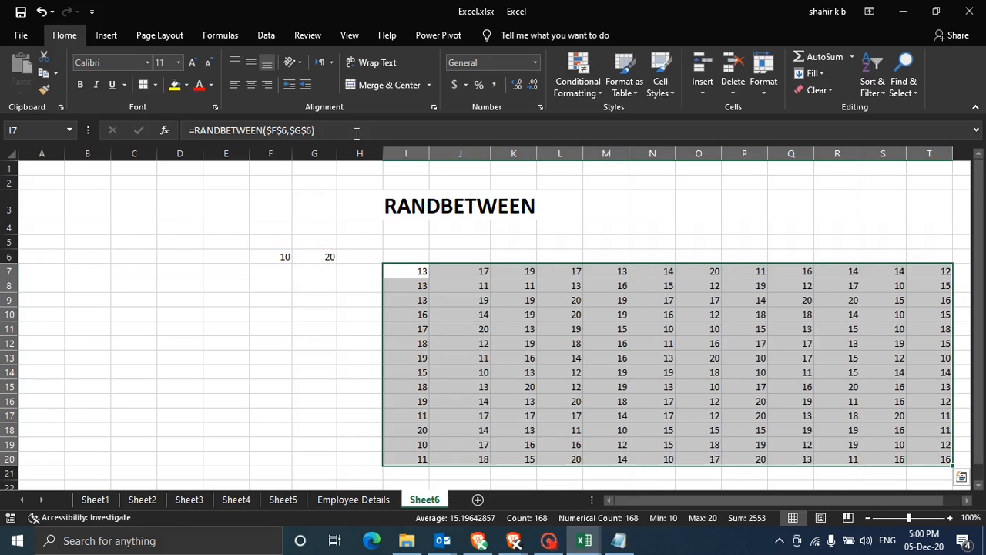
click(702, 375)
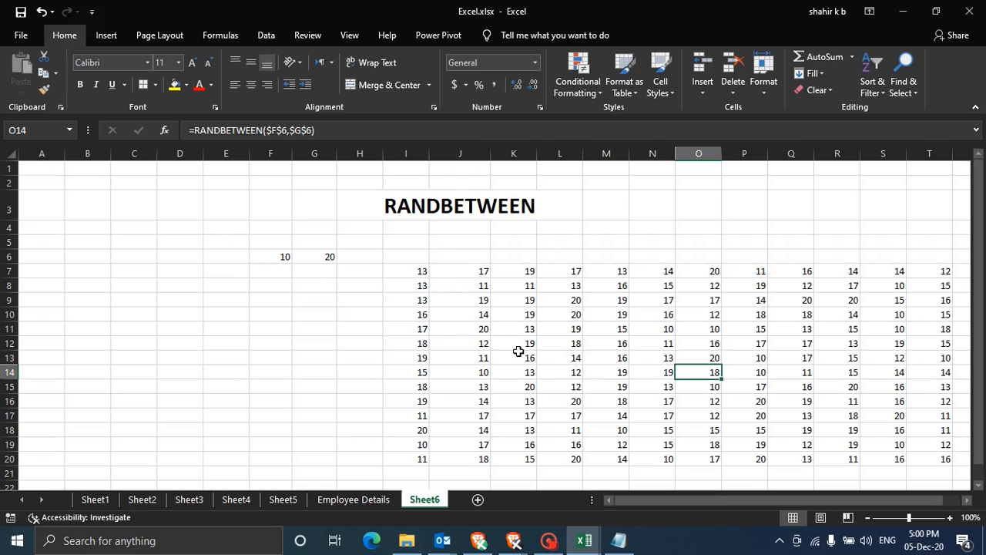
click(667, 353)
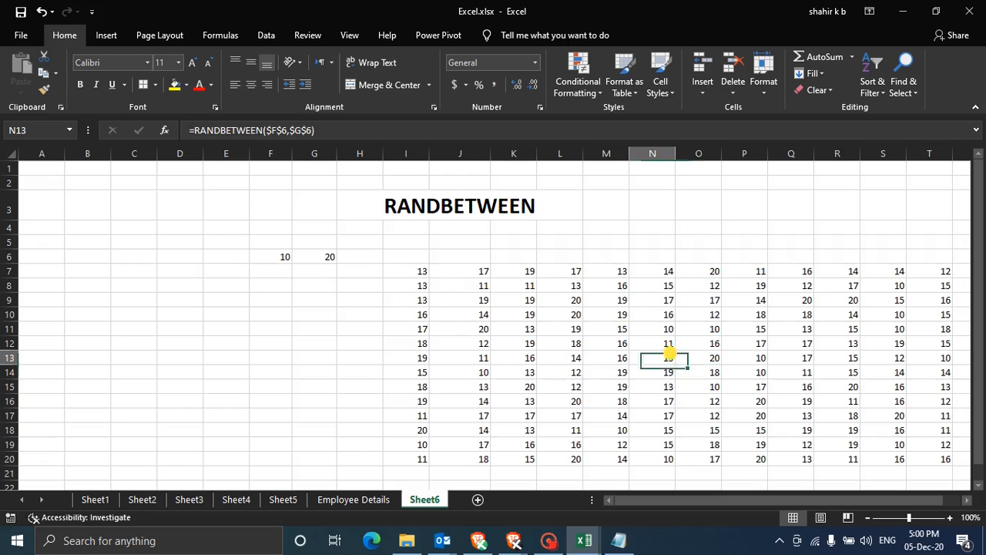
Change the lower limit in cell F6 to 20.
click(285, 258)
text(20)
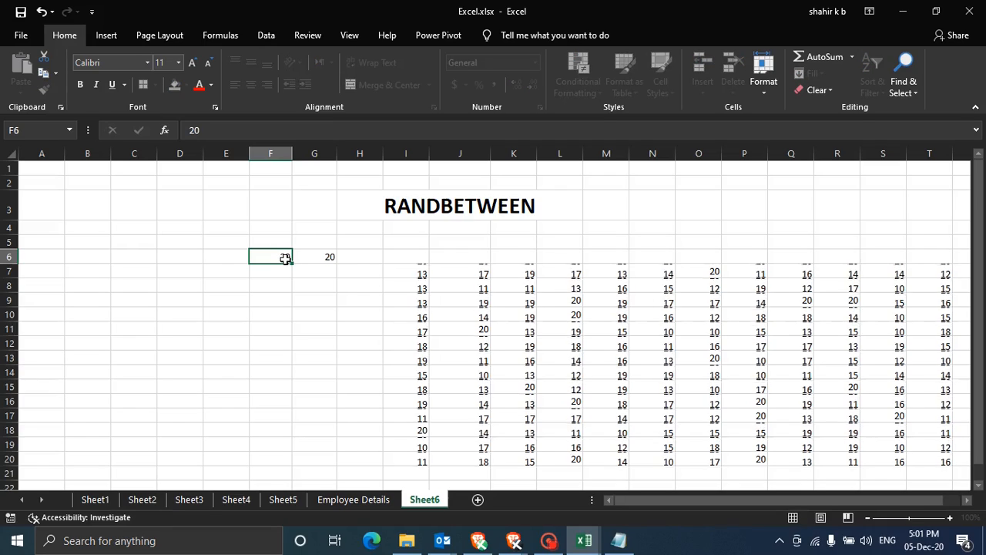
key(Return)
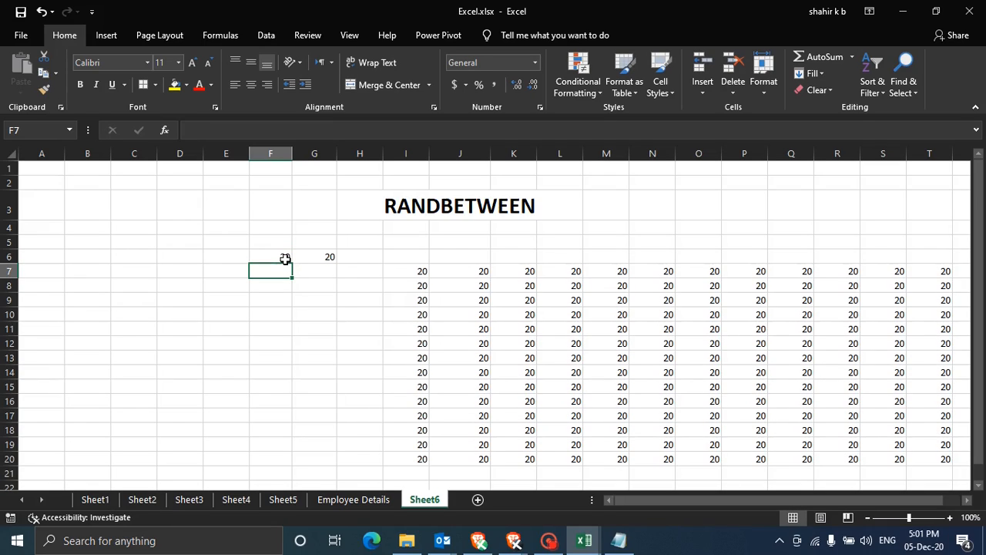
Set the lower limit in cell F6 to 15.
click(272, 257)
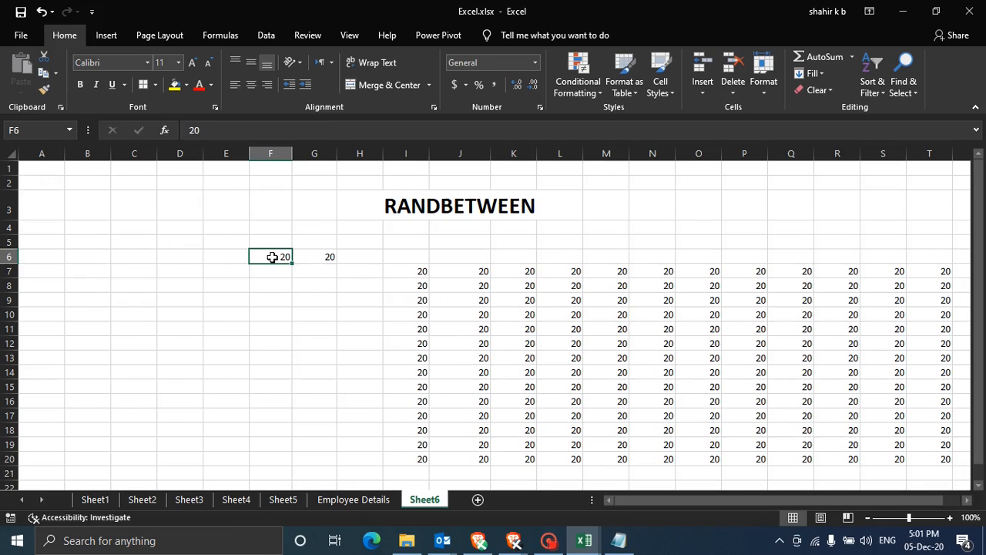
text(15)
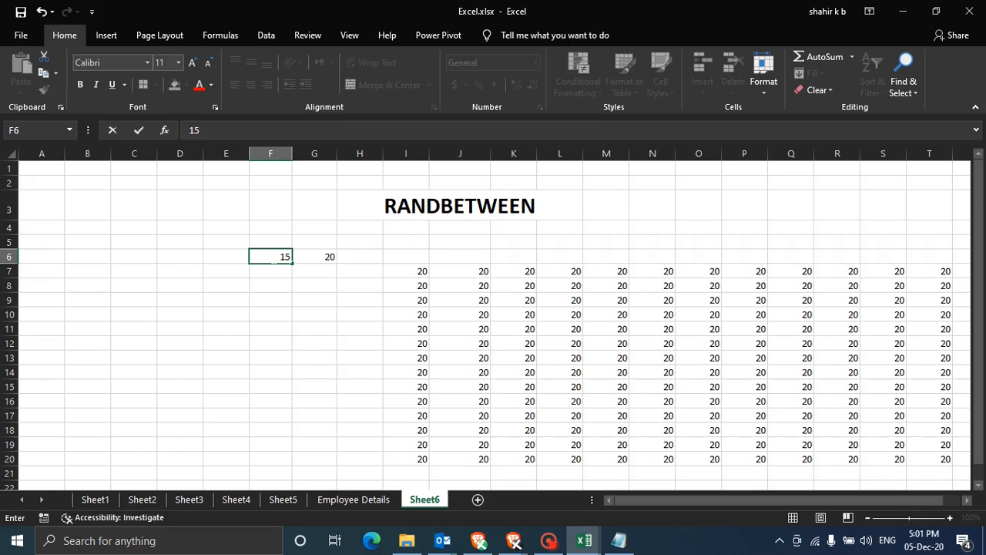
key(Return)
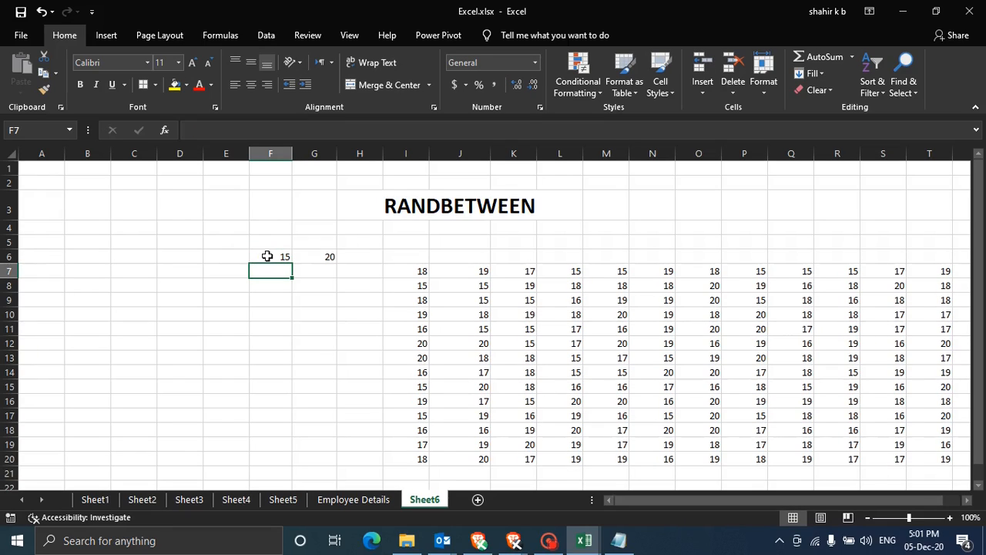
Set the lower limit in cell F6 to 100 and the upper limit in cell G6 to 200.
click(268, 256)
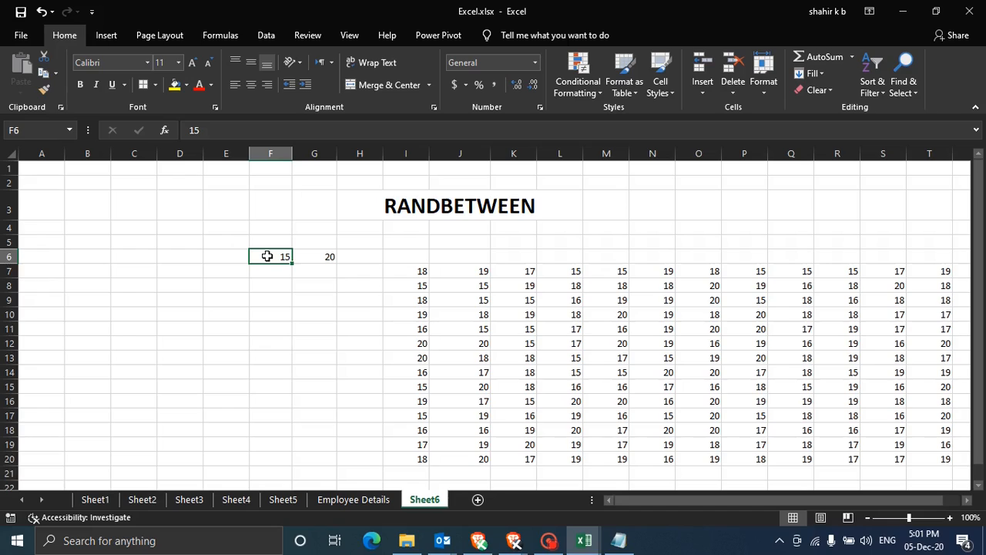
text(100)
click(319, 257)
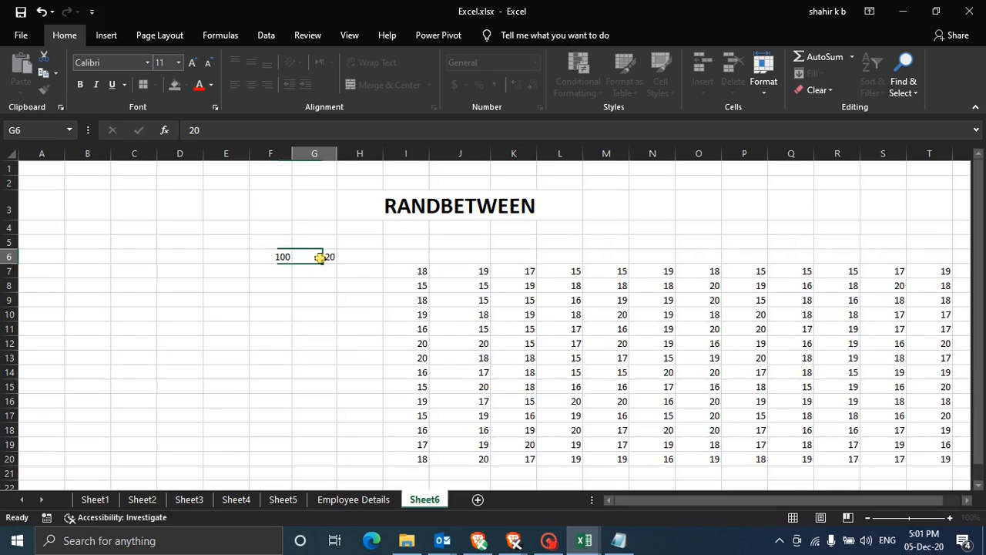
text(200)
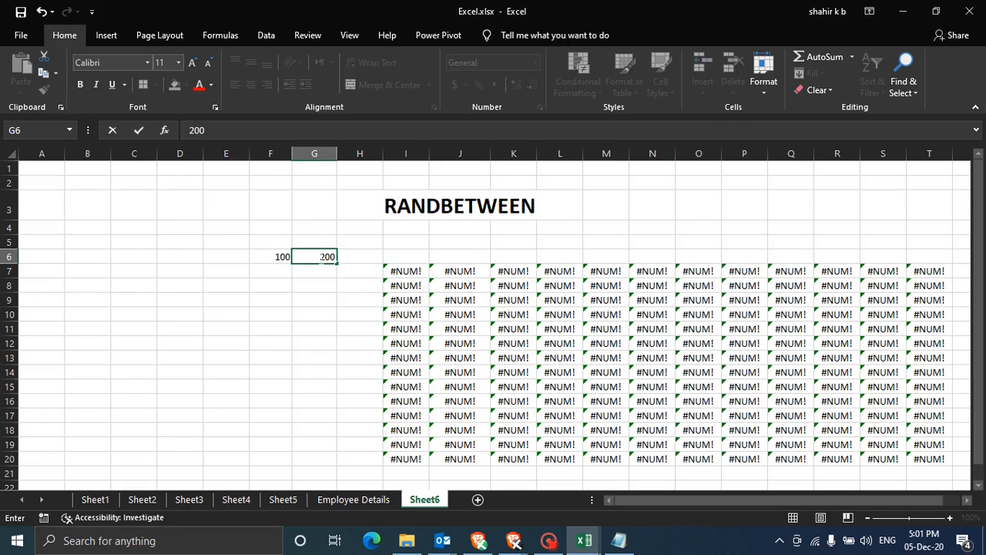
key(Return)
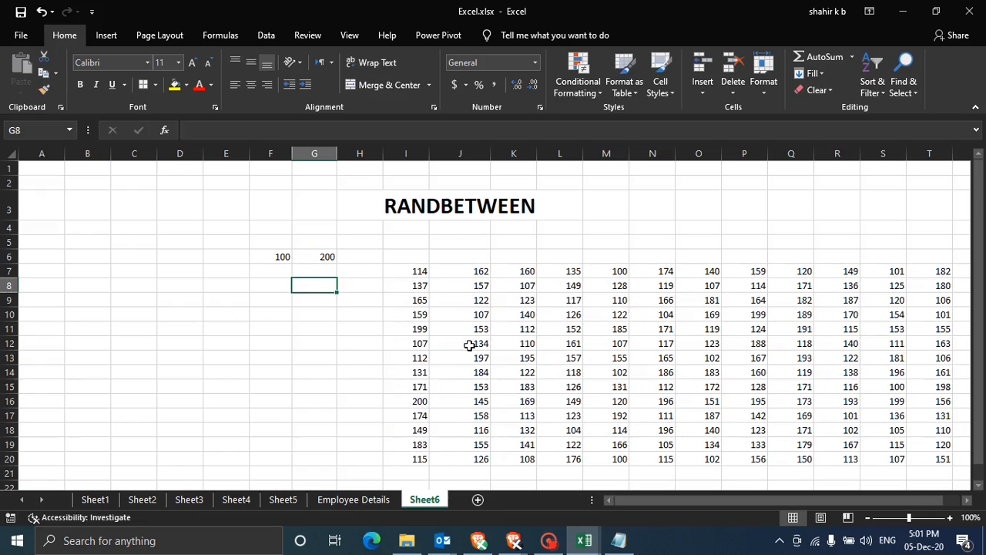
click(482, 344)
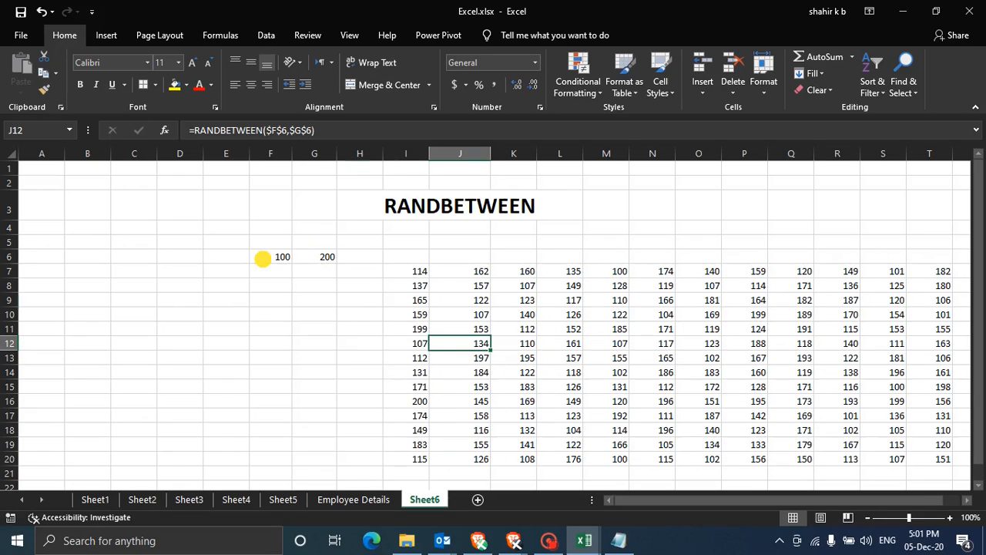
Inspect the upper limit in G6, the RANDBETWEEN title and the function arguments of the formula in cell I7, leaving them unchanged.
click(316, 261)
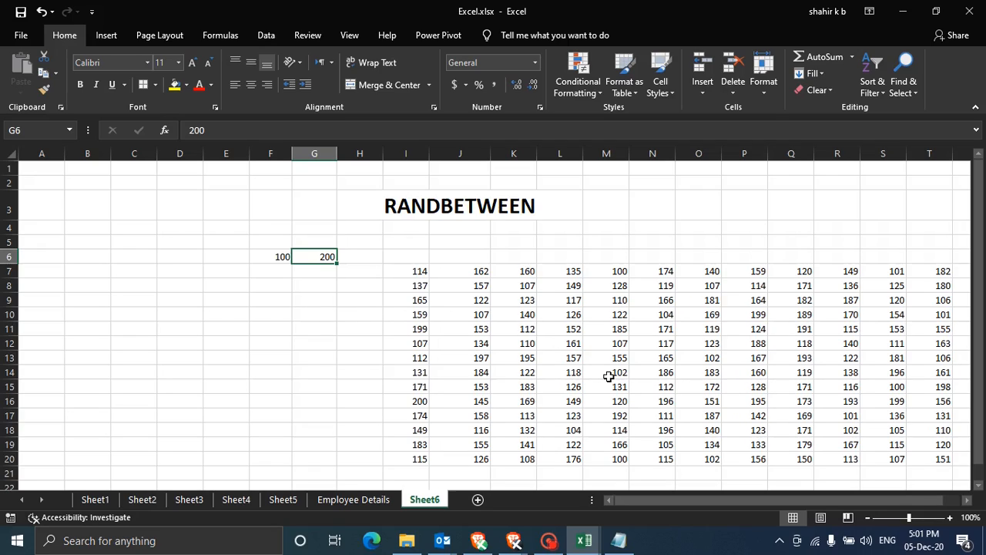
click(445, 207)
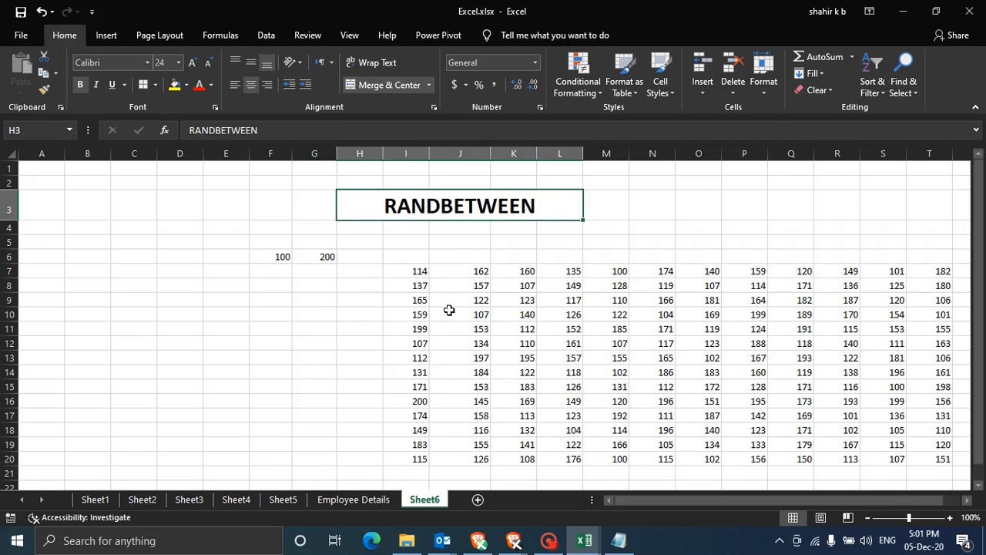
click(412, 277)
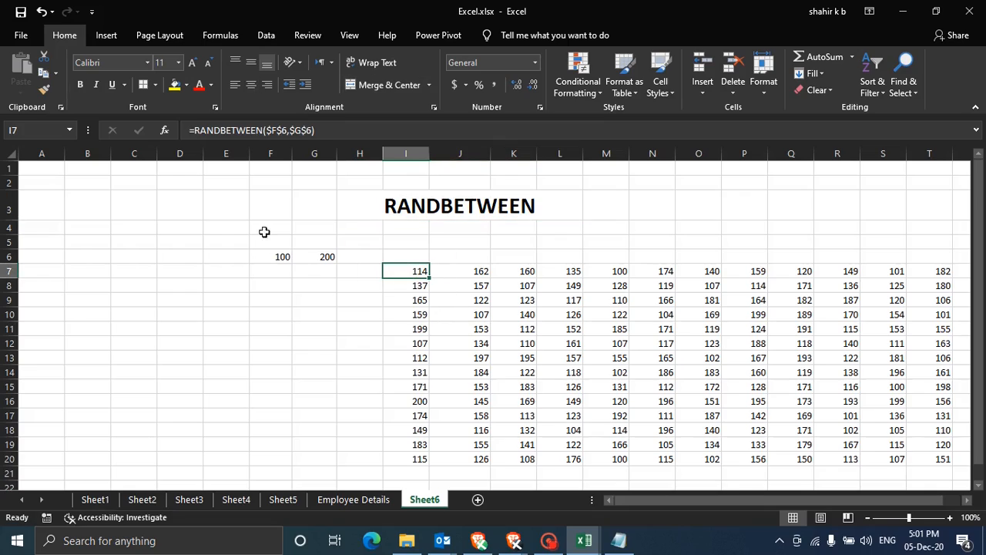
click(165, 131)
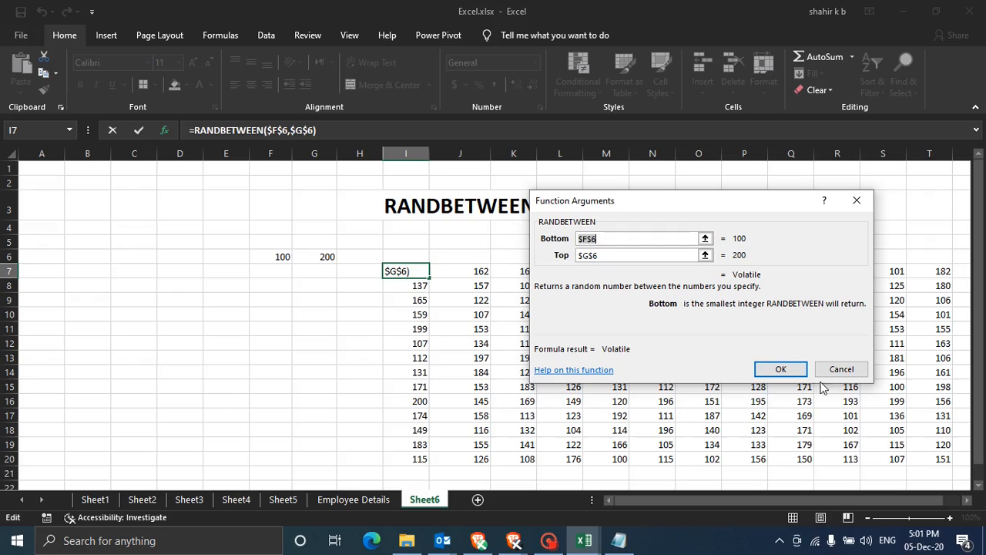
click(841, 369)
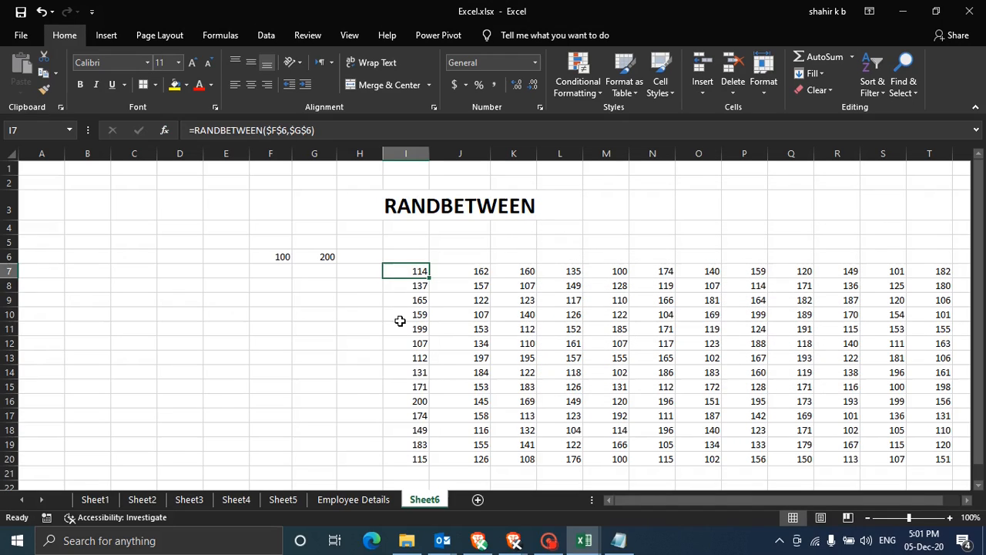
Recalculate the random numbers by entering and leaving edit mode in empty cells E9 and E12 without adding any content.
click(342, 302)
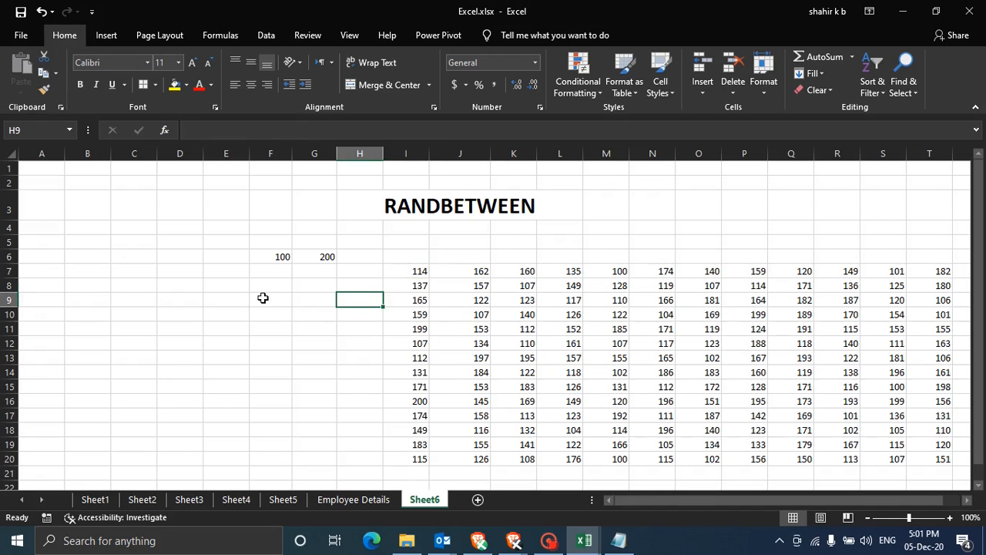
click(232, 302)
double_click(232, 302)
click(235, 329)
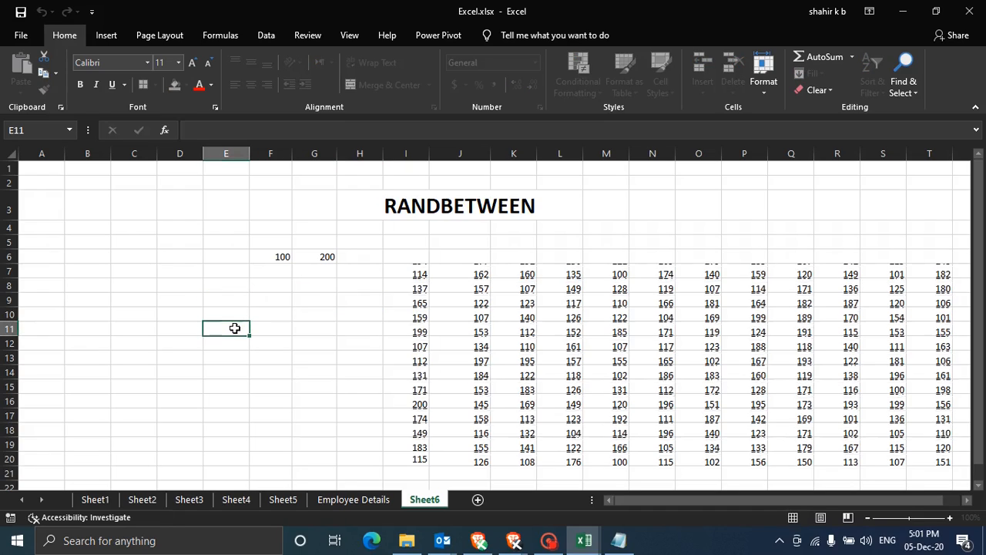
double_click(240, 346)
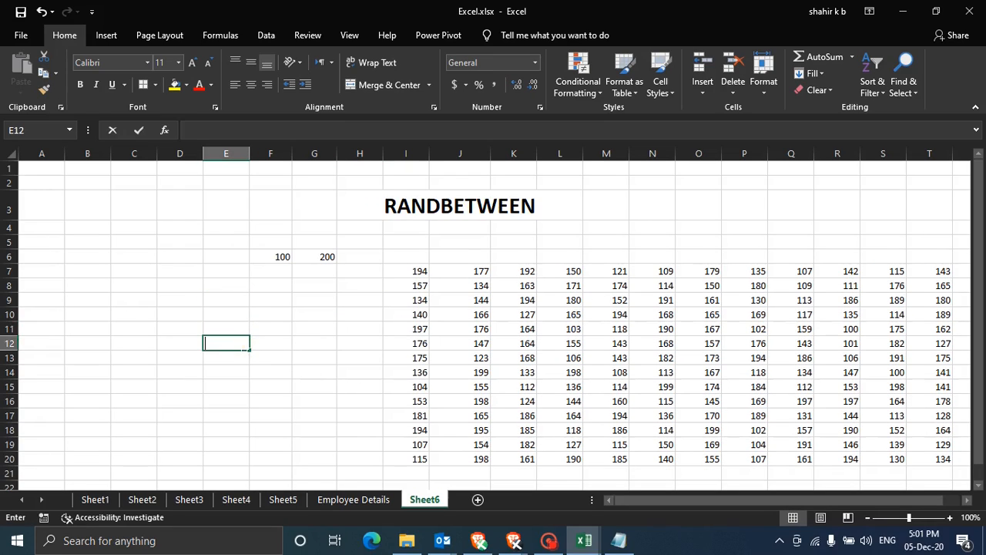
click(271, 352)
click(278, 343)
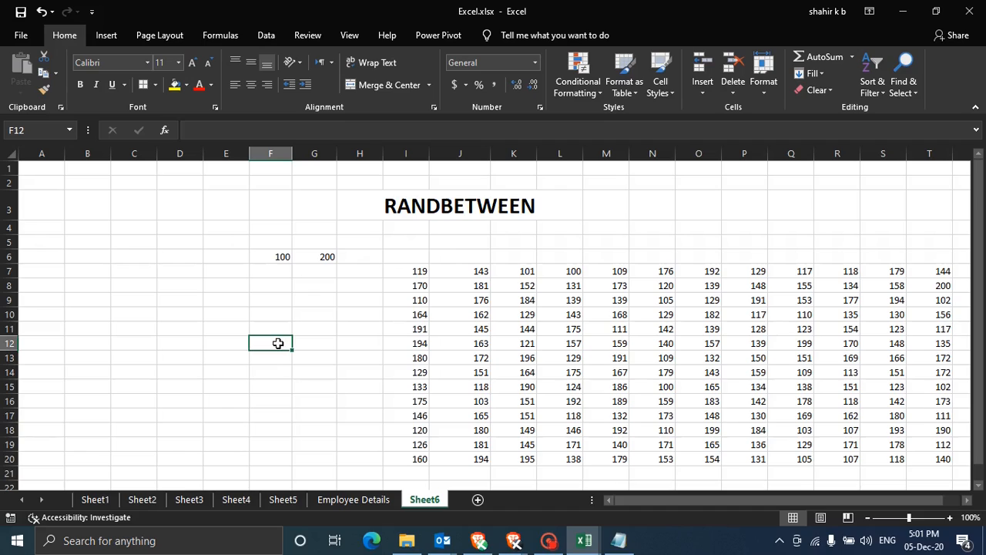
Enter 4 in empty cell F12 to trigger a recalculation of the random numbers, and clear that cell again.
double_click(279, 344)
key(Return)
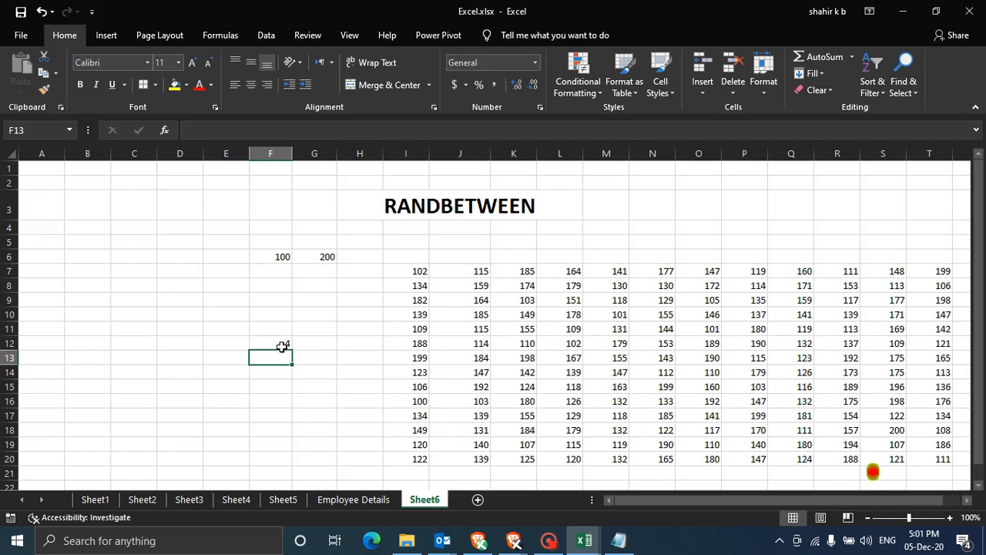
click(284, 342)
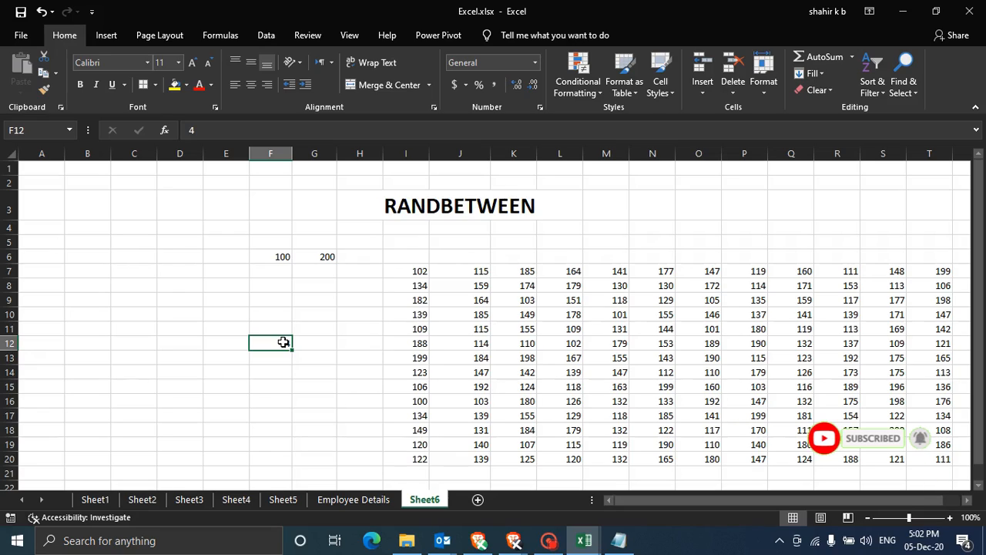
Select cell J14 in the random number range and manually recalculate the workbook twice.
click(441, 375)
key(F9)
key(F9)
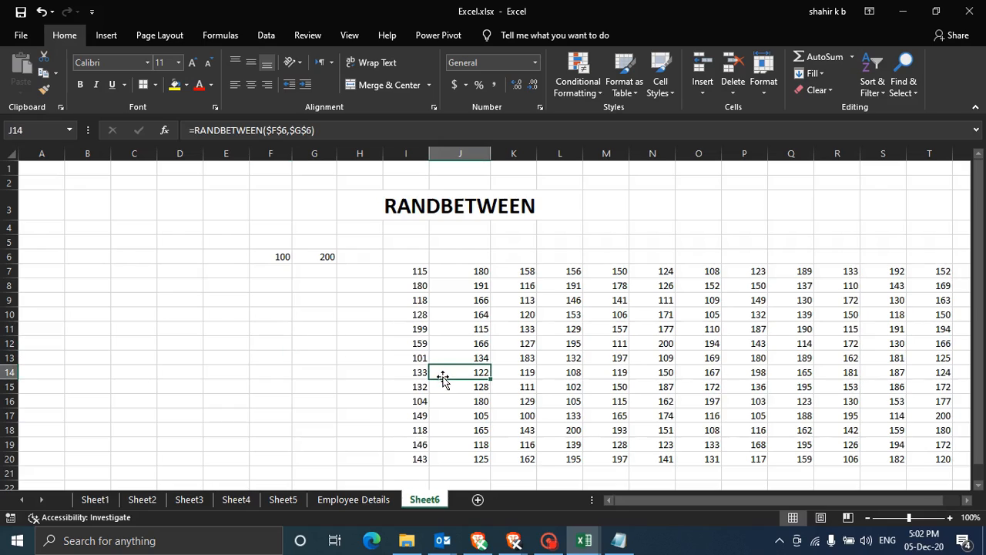